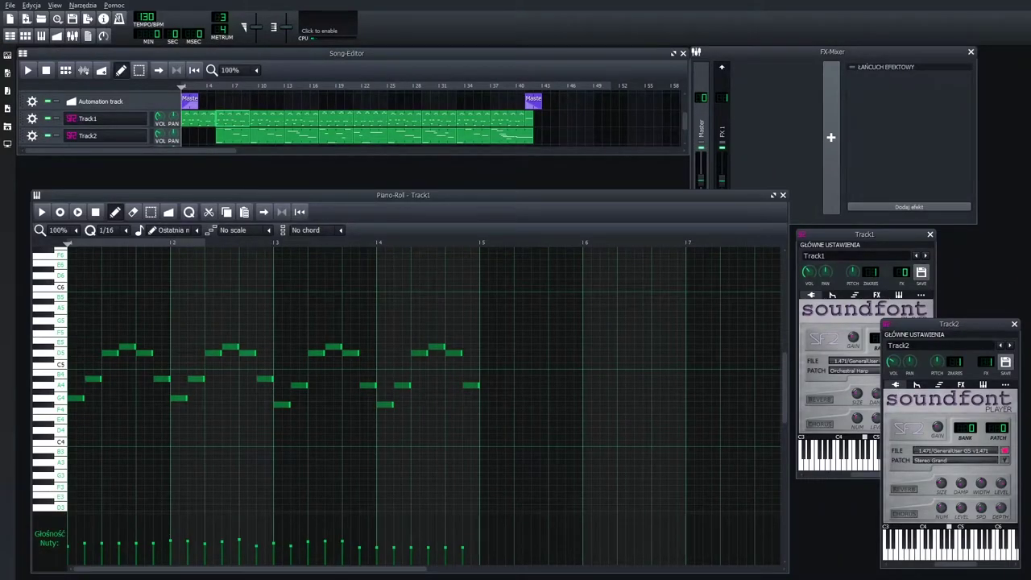
- Move the piano roll down, add and delete a test note, then play Track1's unchanged harp arpeggio
drag(398, 194, 442, 150)
drag(314, 127, 259, 173)
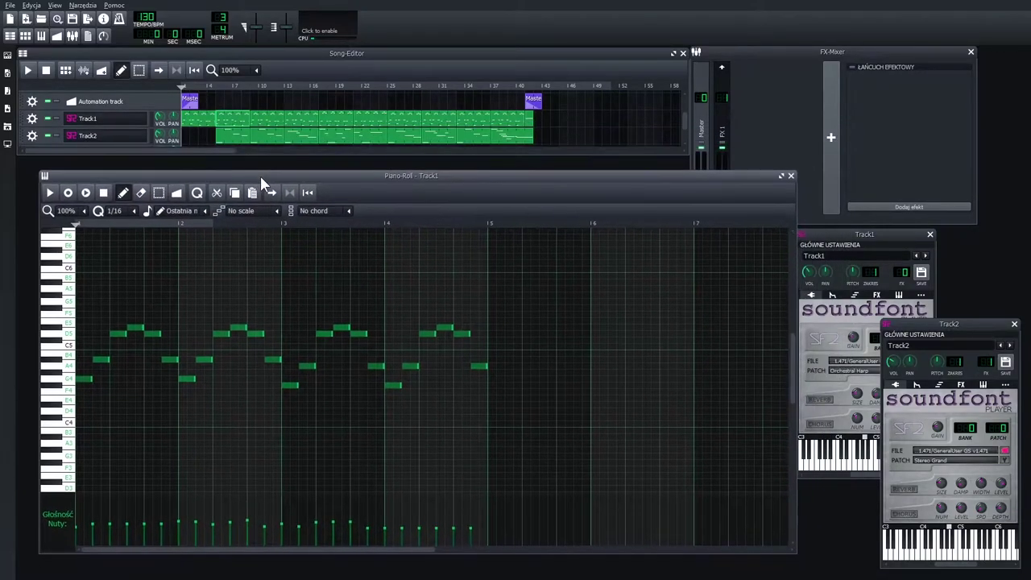
click(150, 296)
drag(150, 298, 138, 368)
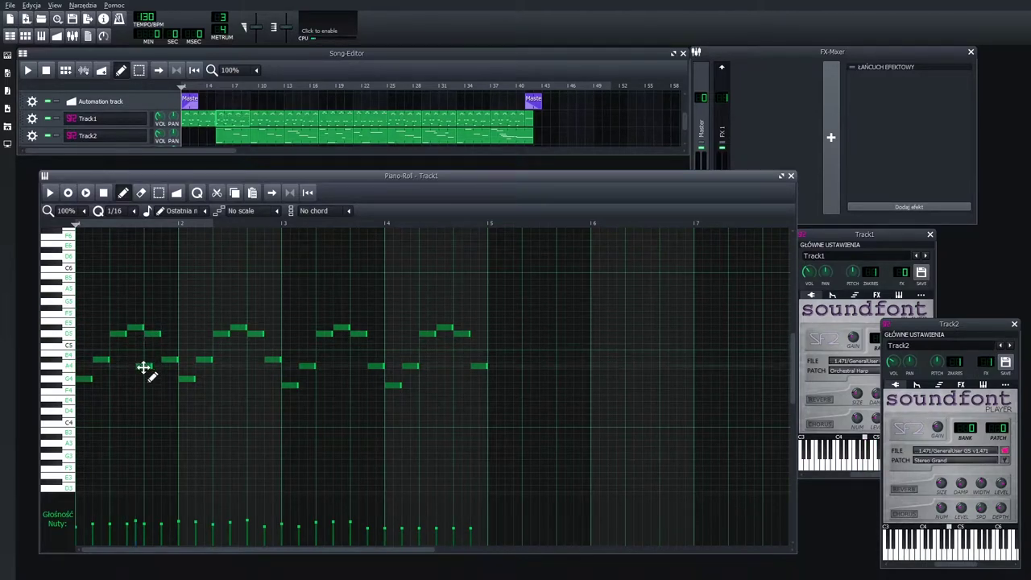
right_click(143, 366)
click(50, 192)
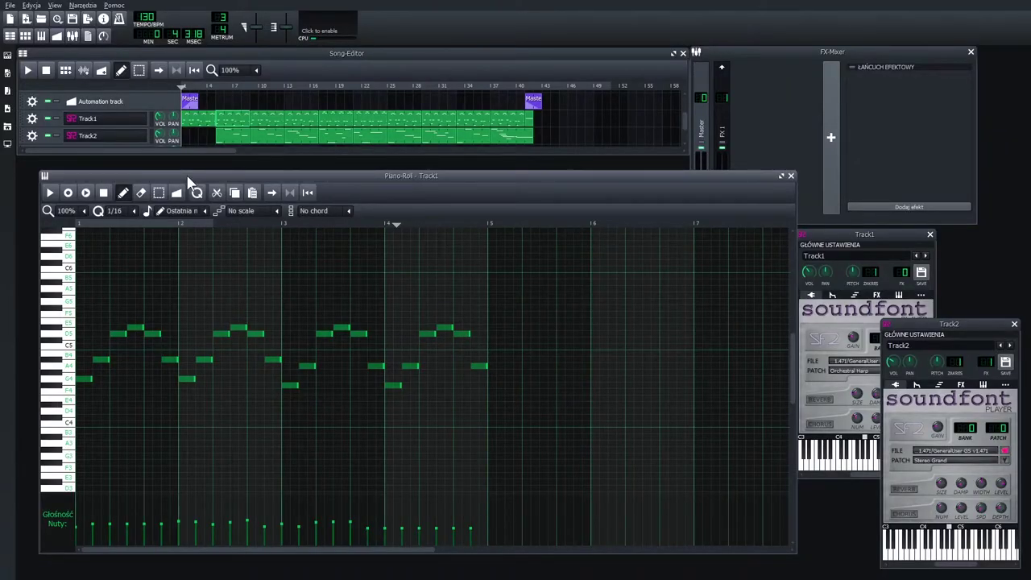
- Open three of Track2's melody clips in the piano roll and play the song from the start
double_click(224, 136)
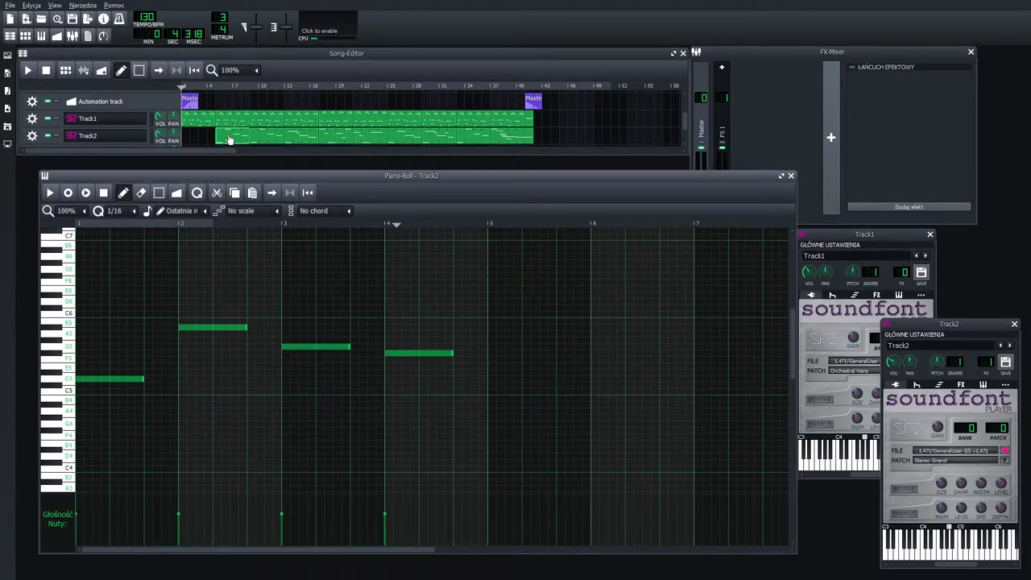
double_click(295, 140)
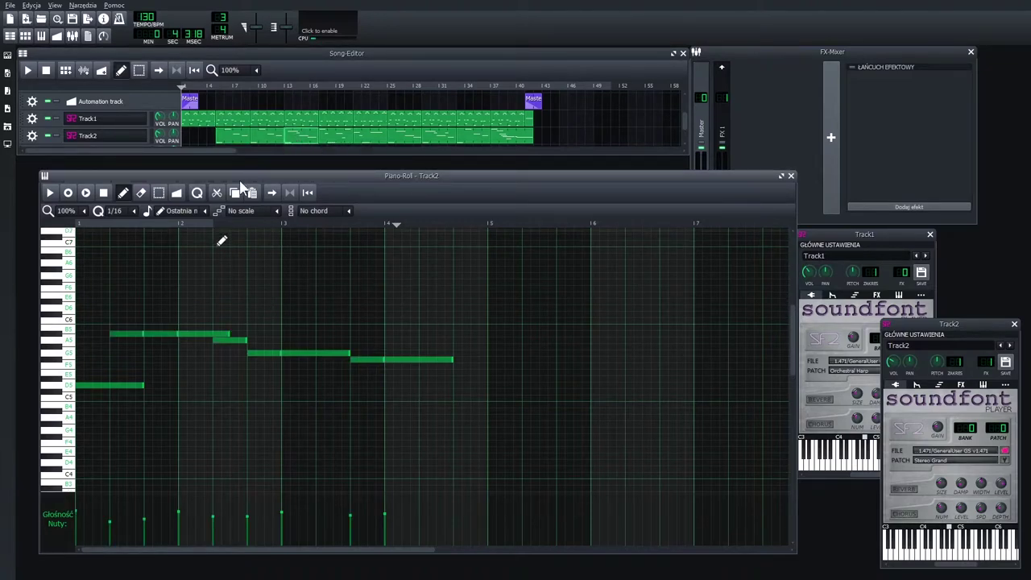
double_click(332, 140)
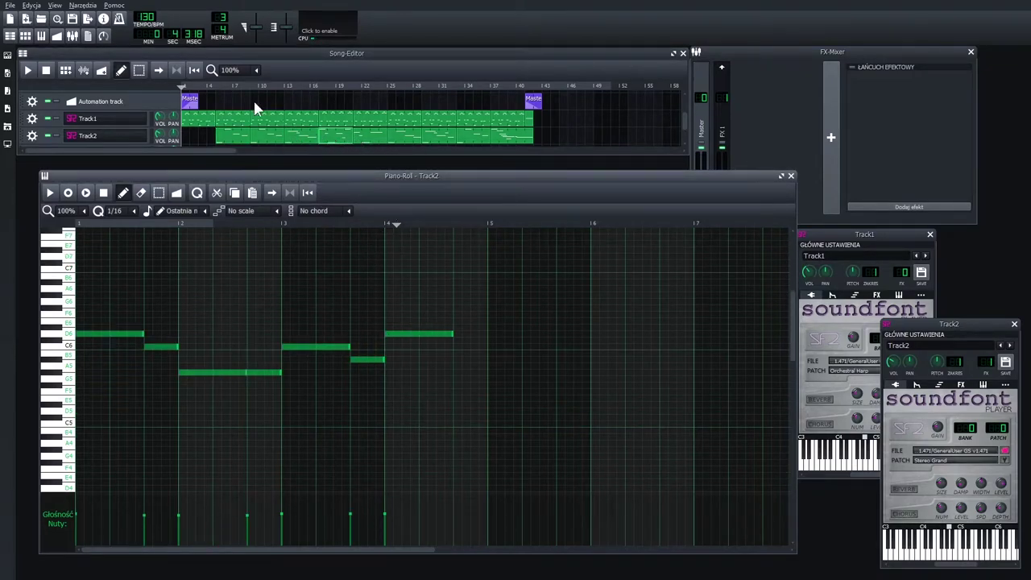
click(178, 87)
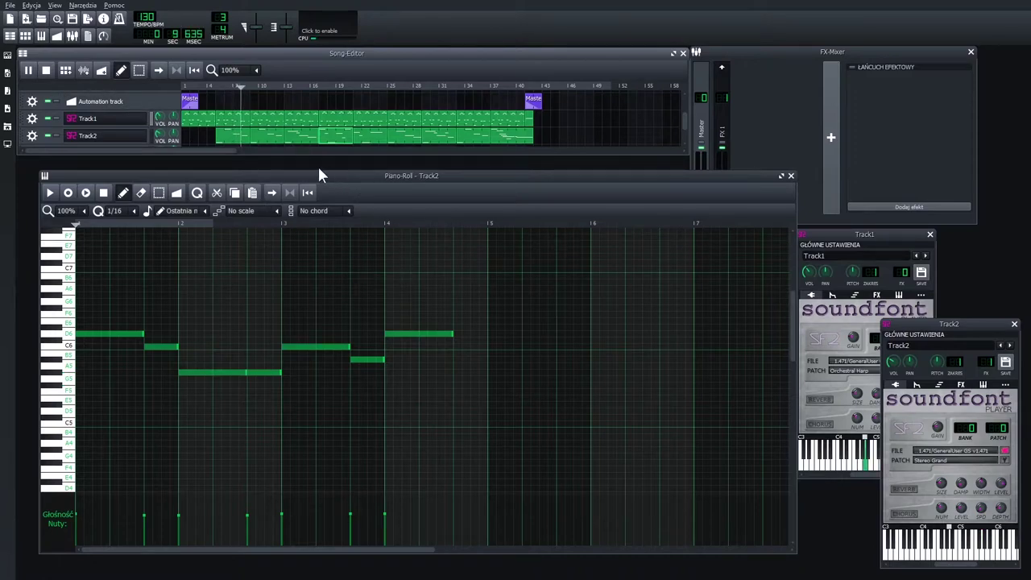
- Show six successive Track2 clips in the piano roll during playback, ending on the descending D7 phrase
double_click(258, 138)
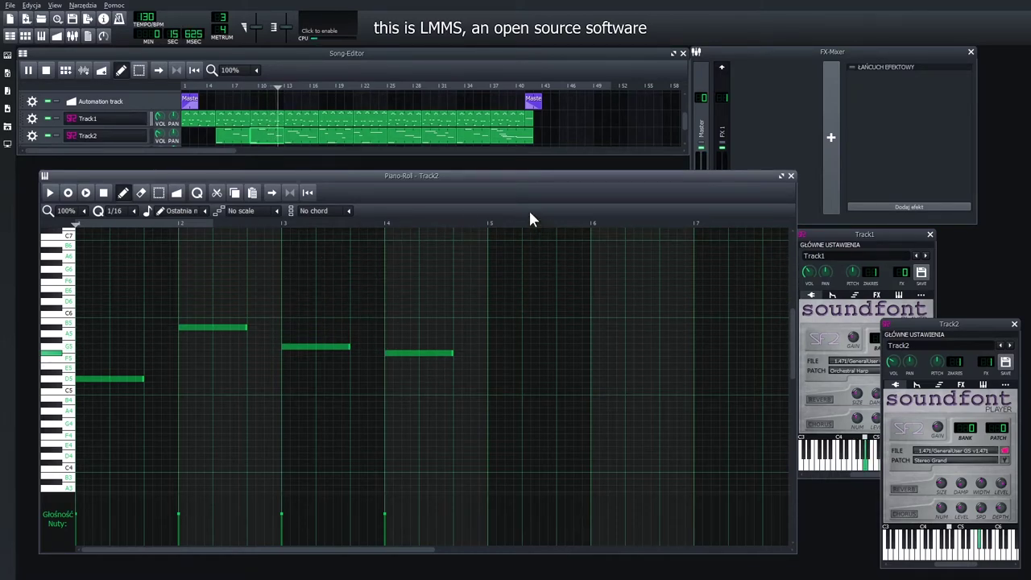
double_click(307, 134)
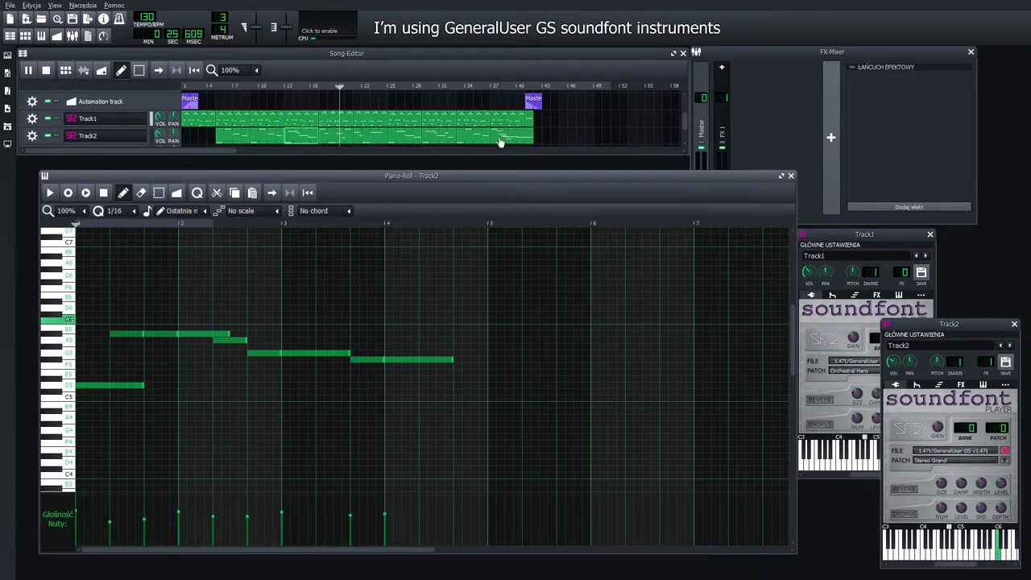
double_click(349, 140)
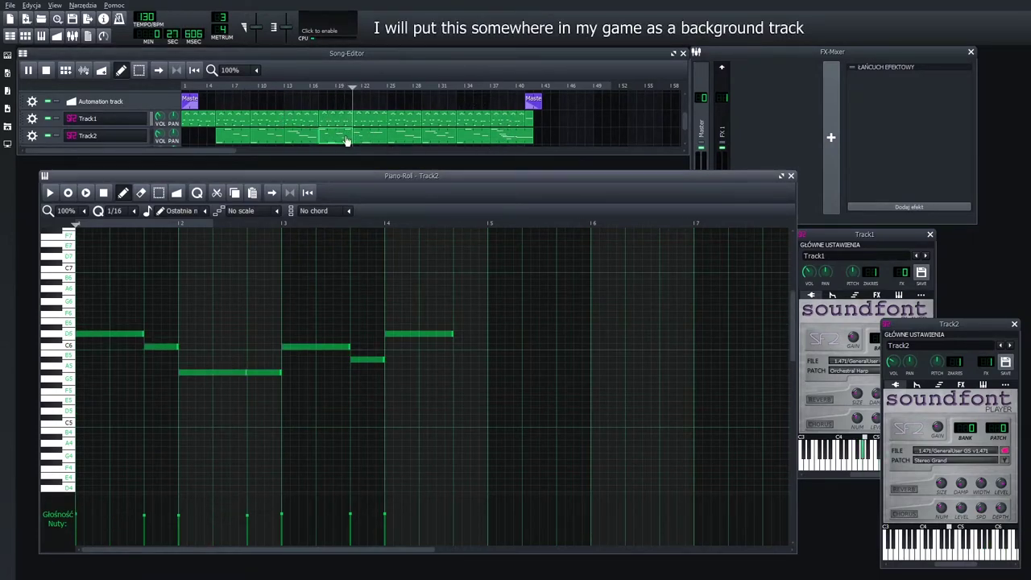
double_click(360, 138)
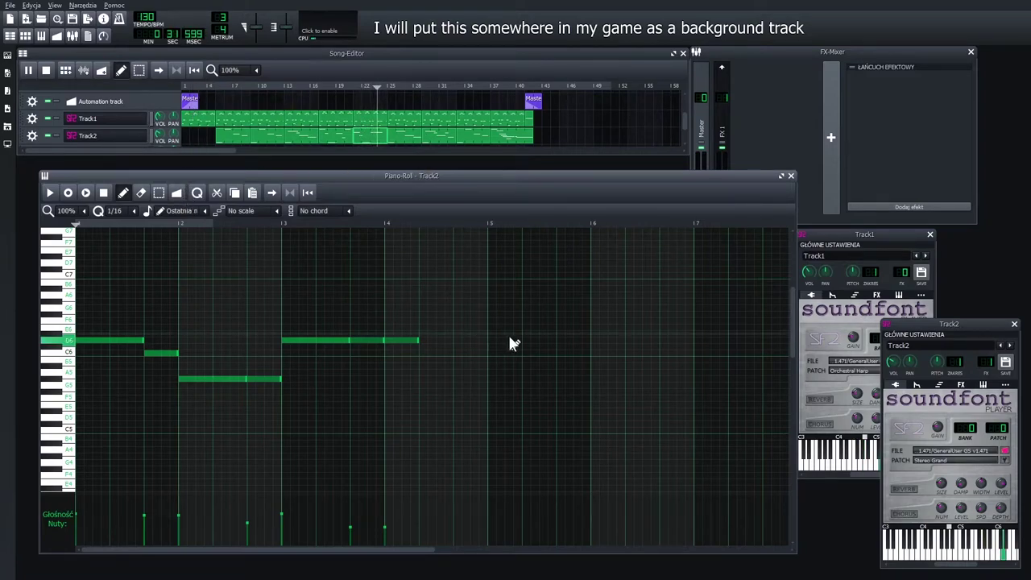
double_click(409, 139)
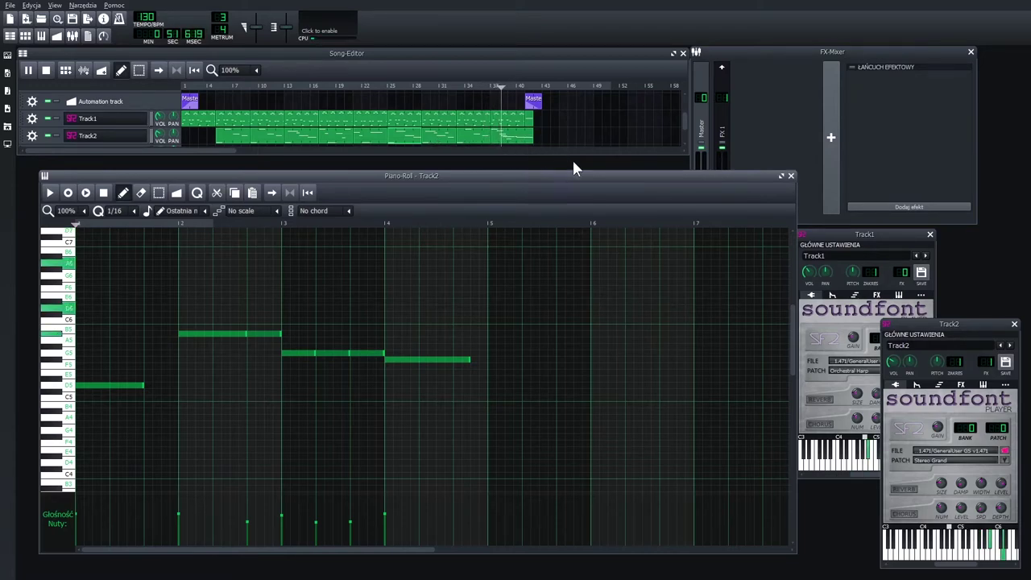
double_click(528, 140)
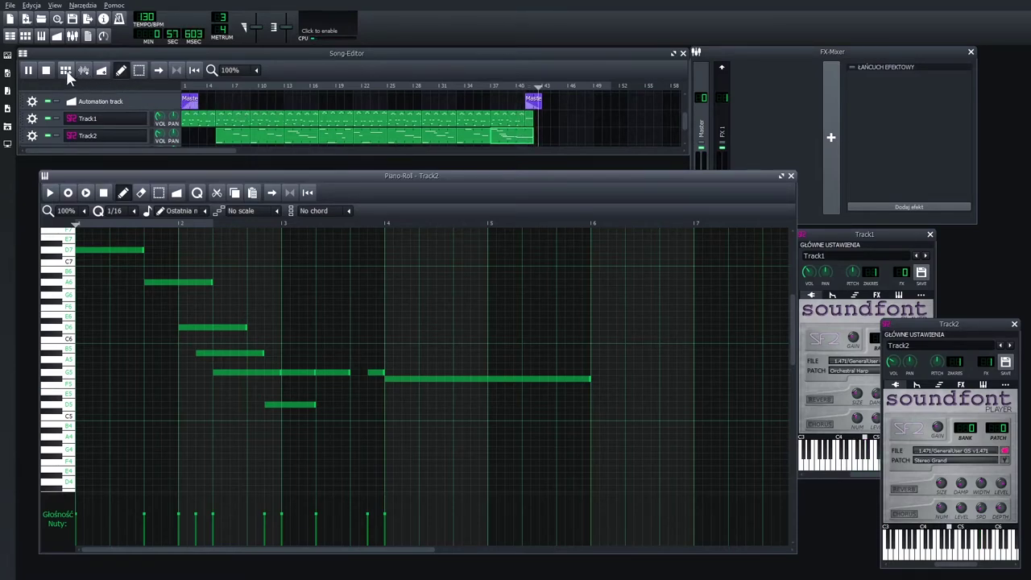
- Stop playback with the playhead placed around bar 22
click(46, 70)
click(376, 80)
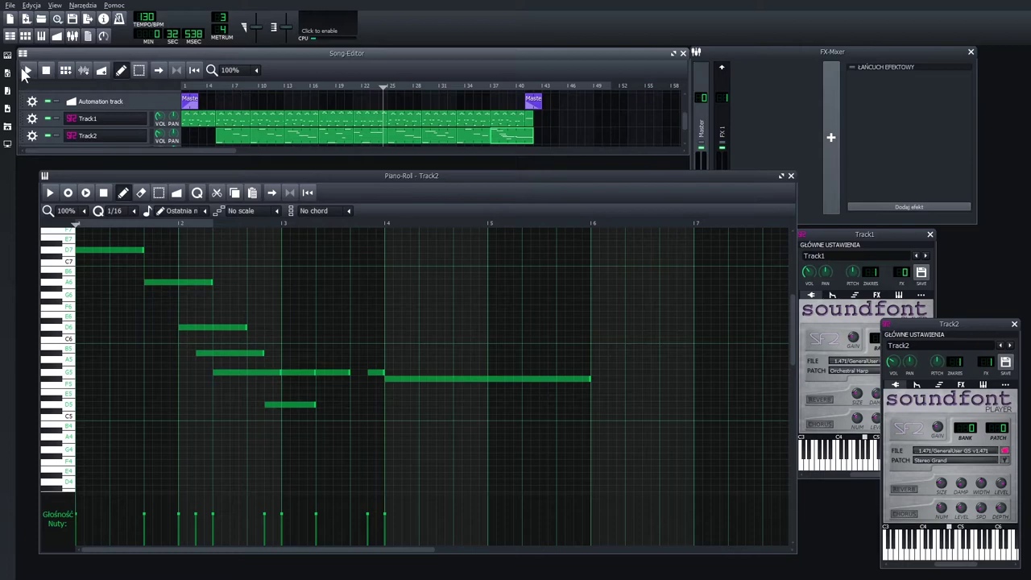
click(25, 72)
click(24, 72)
- Bring the harp and piano instrument windows forward and show FX 1's Calf Reverb effect chain
click(852, 234)
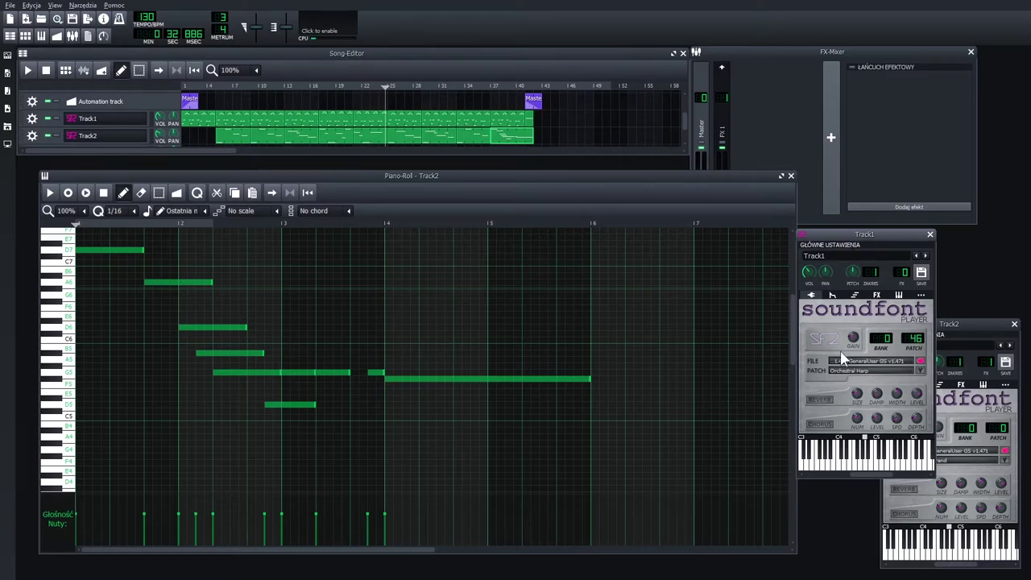
click(945, 322)
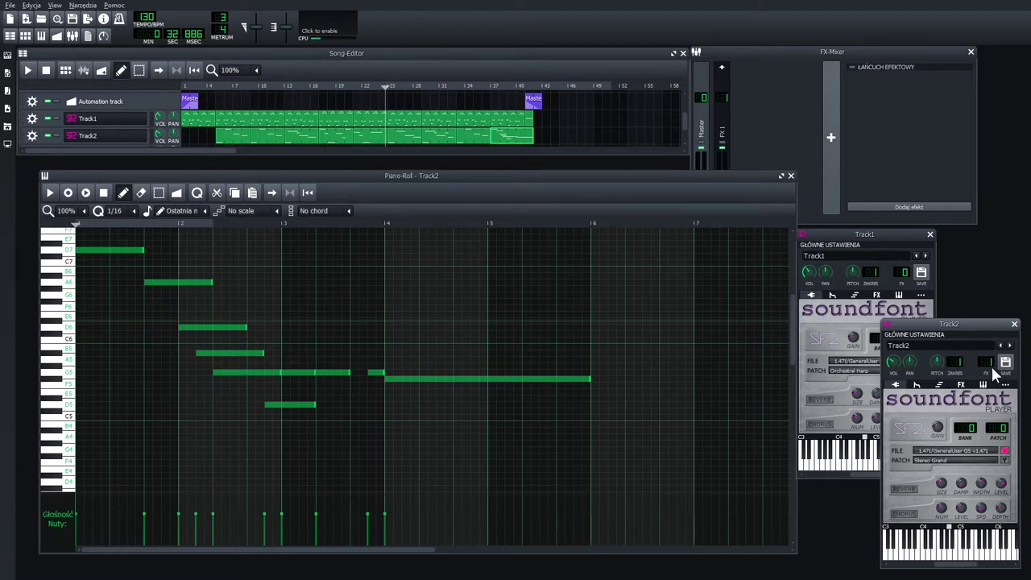
click(728, 120)
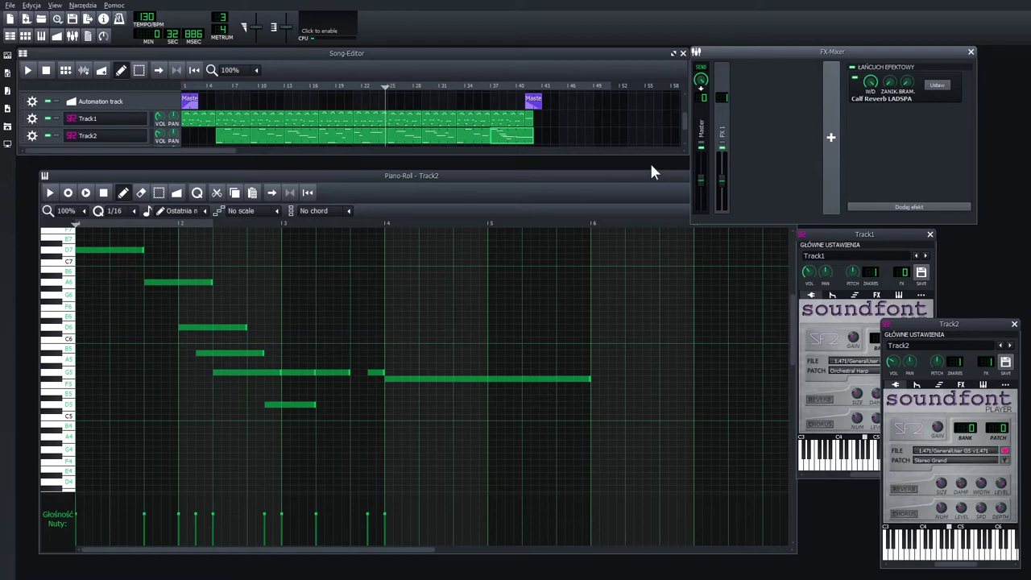
click(387, 186)
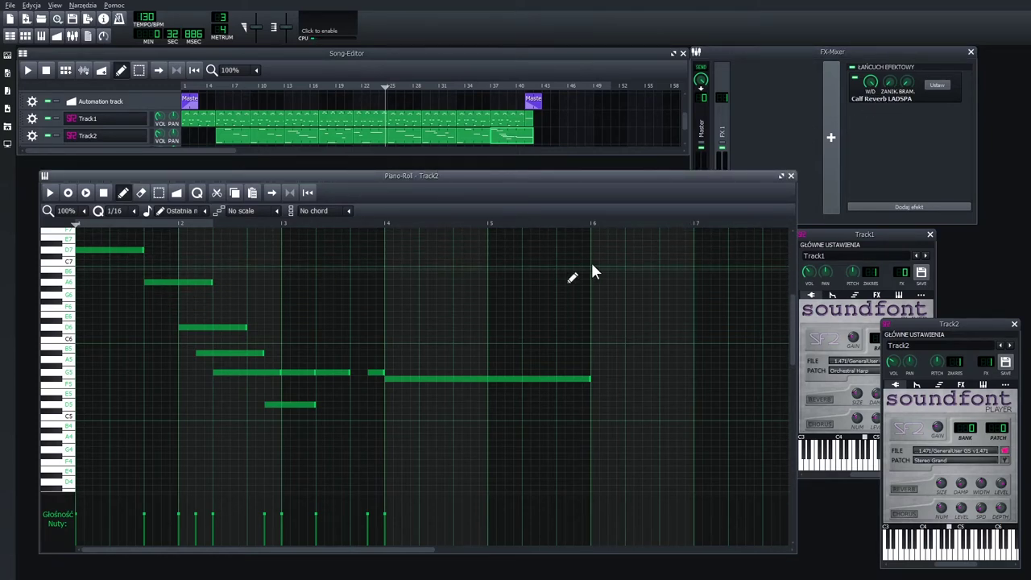
- Draw three jingle notes after bar 5 at D7, A7 and G7
scroll(564, 270, up, 1)
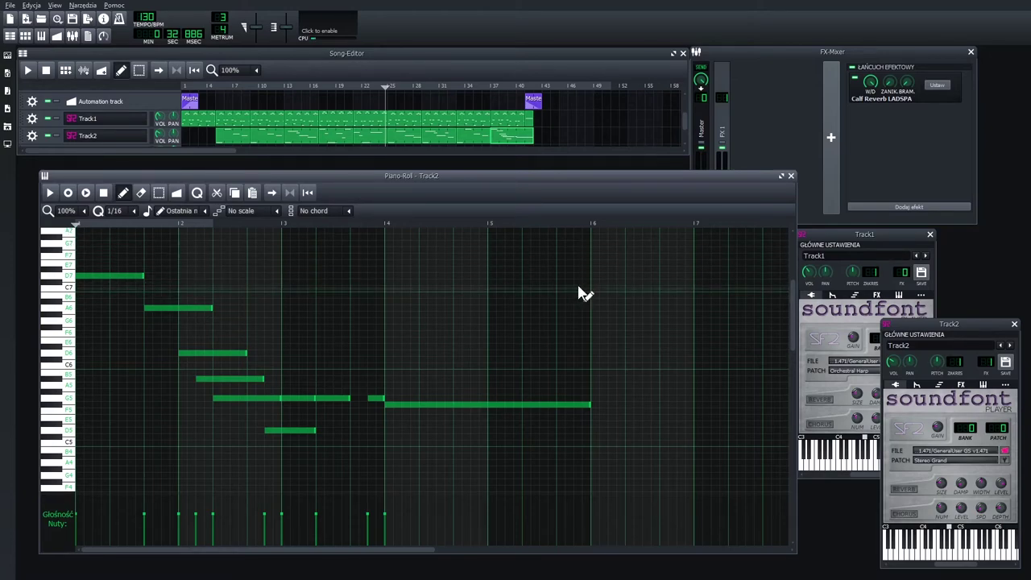
click(533, 277)
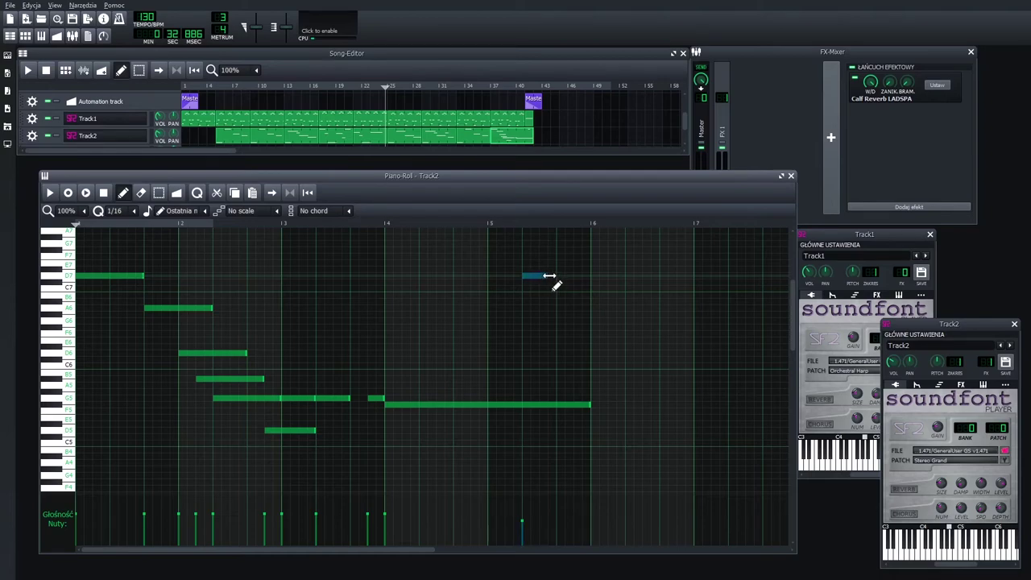
scroll(596, 286, up, 1)
click(555, 257)
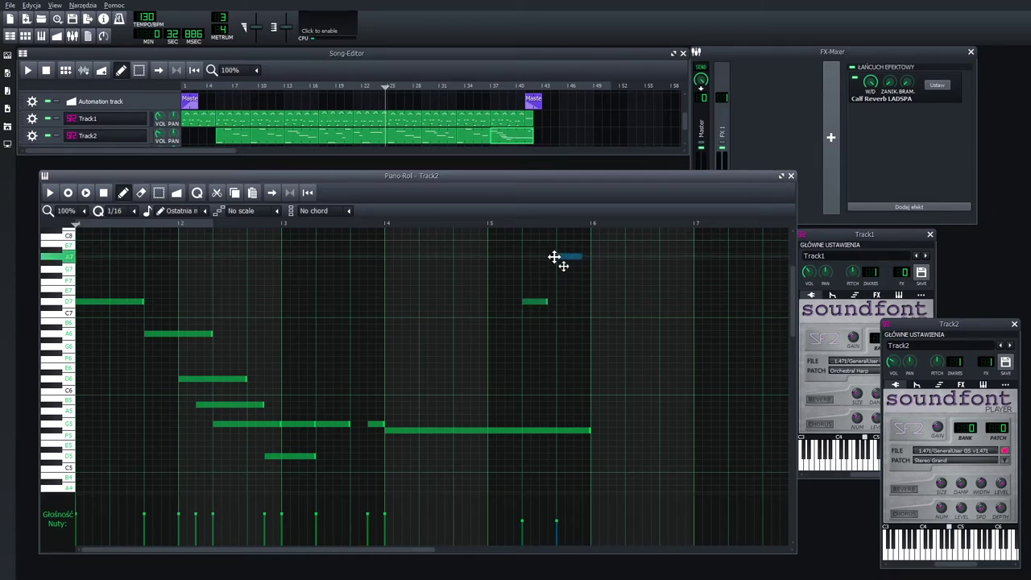
click(595, 283)
drag(596, 283, 594, 271)
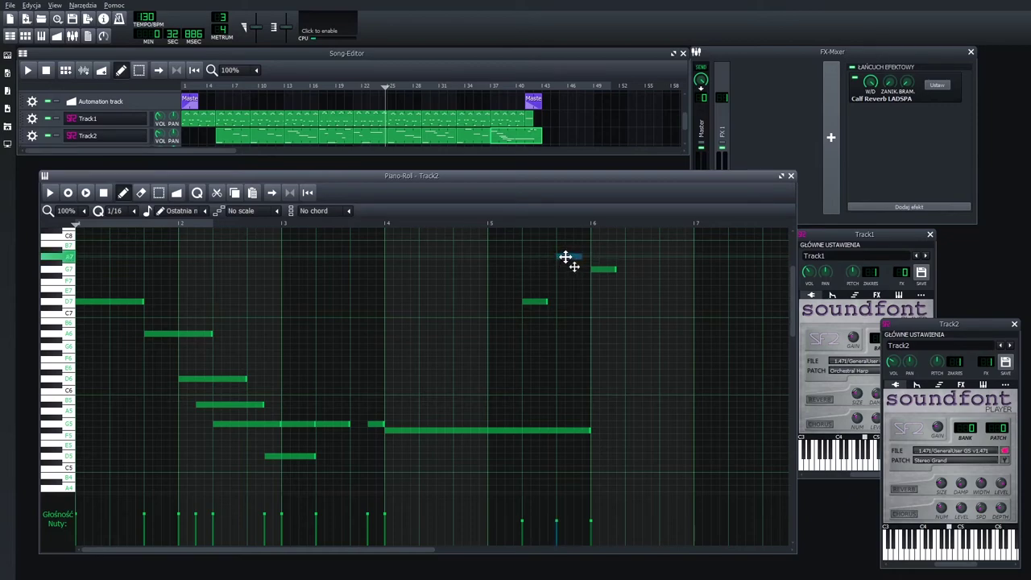
- Shift all three jingle notes earlier to tighten the ending
drag(543, 301, 509, 301)
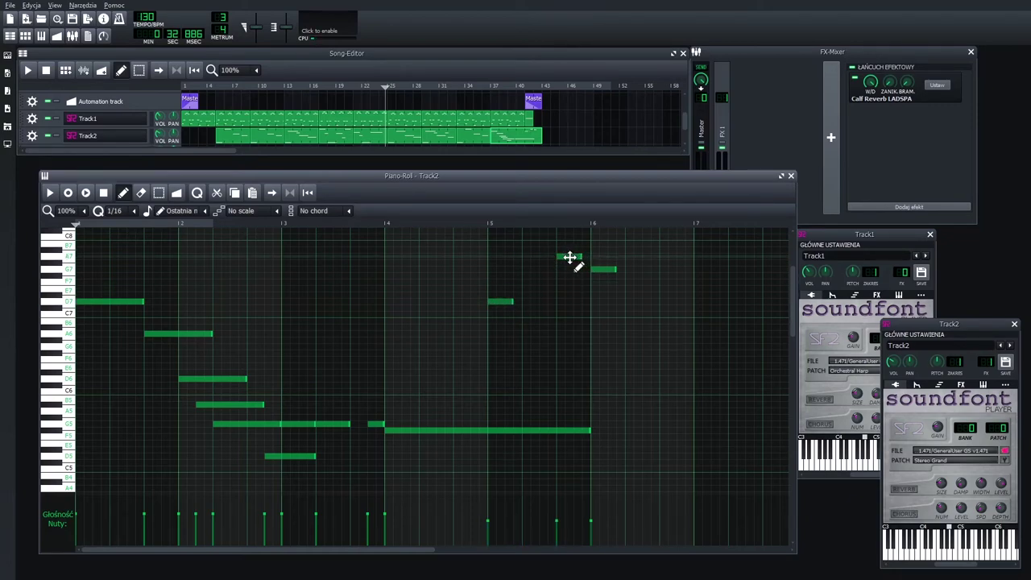
drag(569, 257, 533, 257)
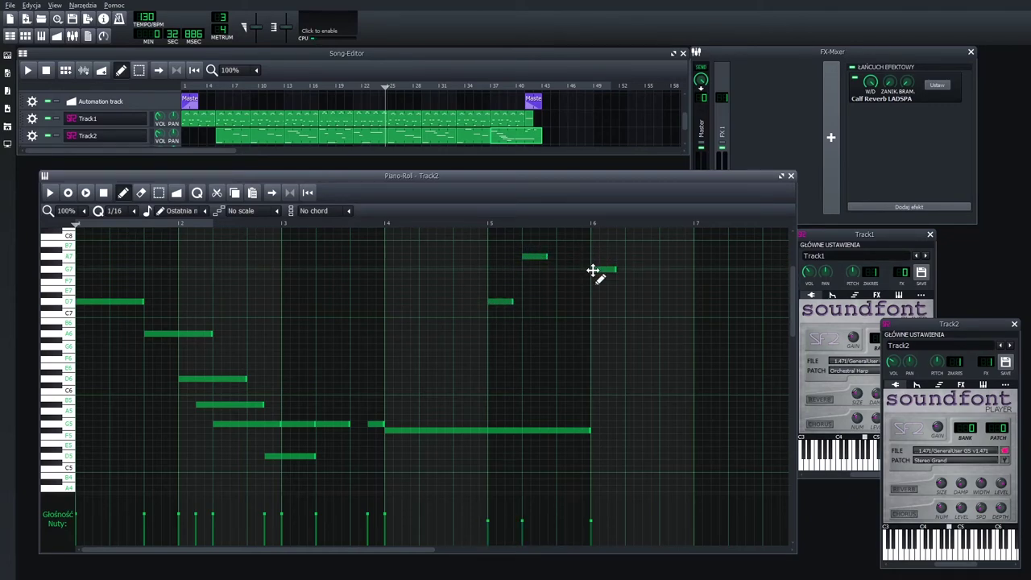
drag(594, 271, 559, 270)
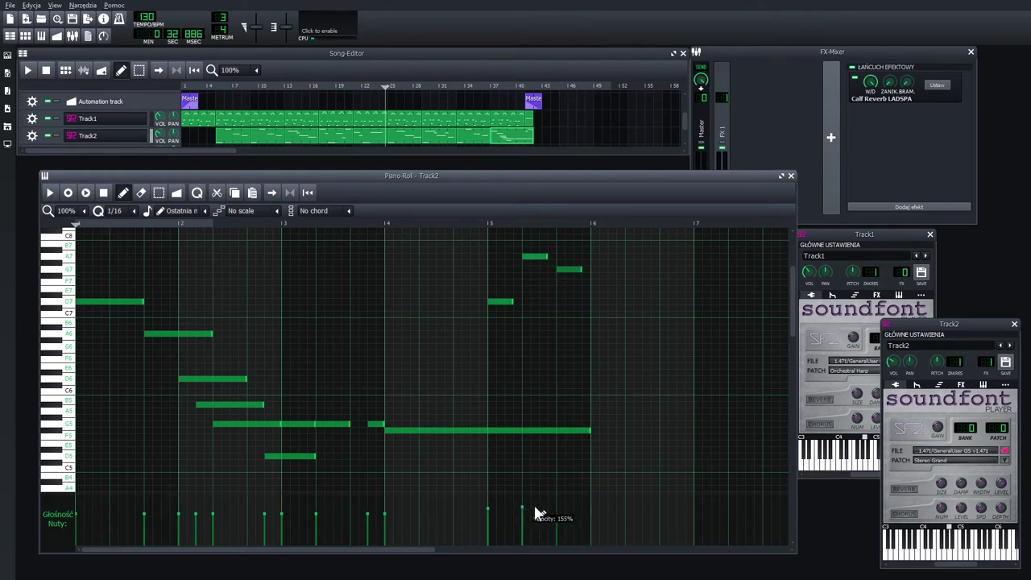
- Return to the song arrangement to play the finished song through the ending jingle
click(538, 102)
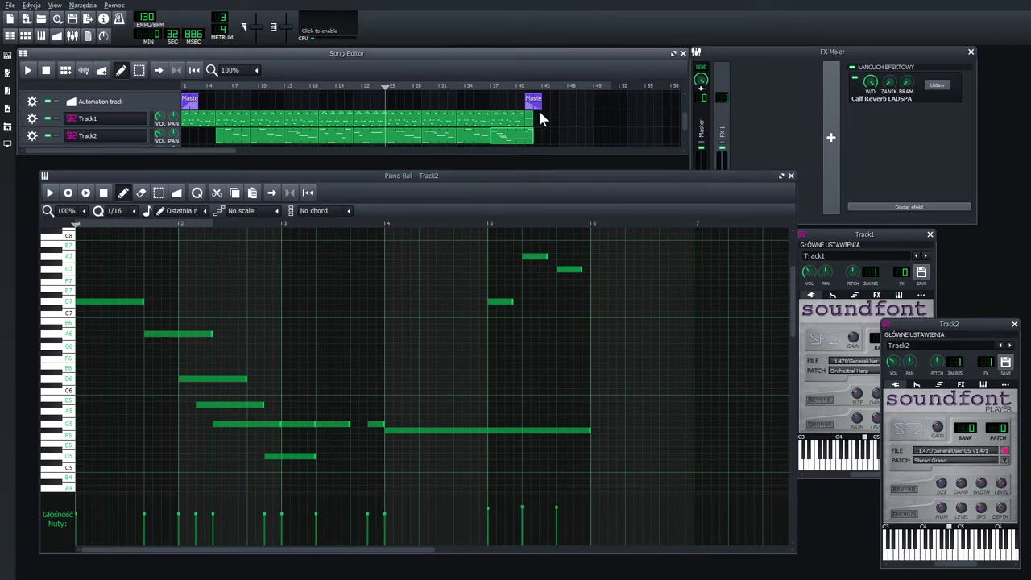